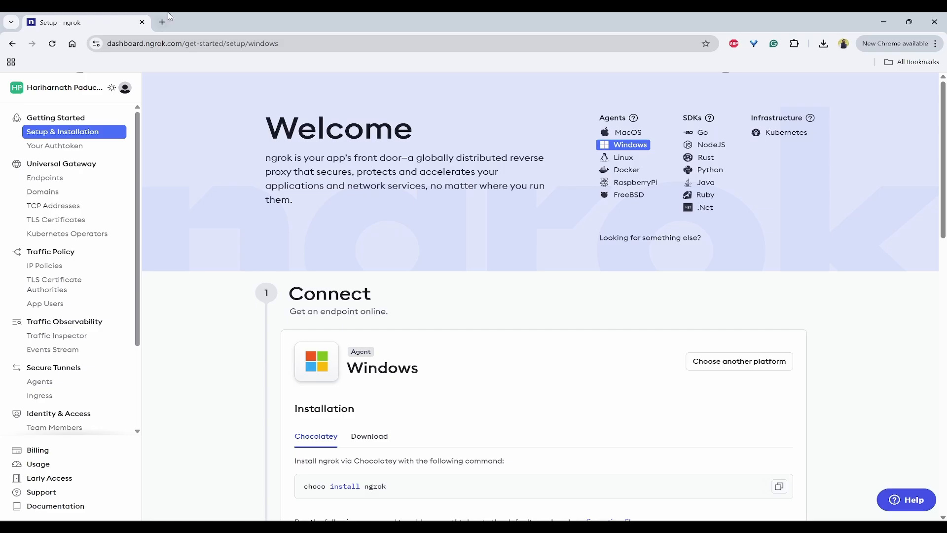
Load the local Node-RED editor at localhost:1880 in Chrome
click(164, 22)
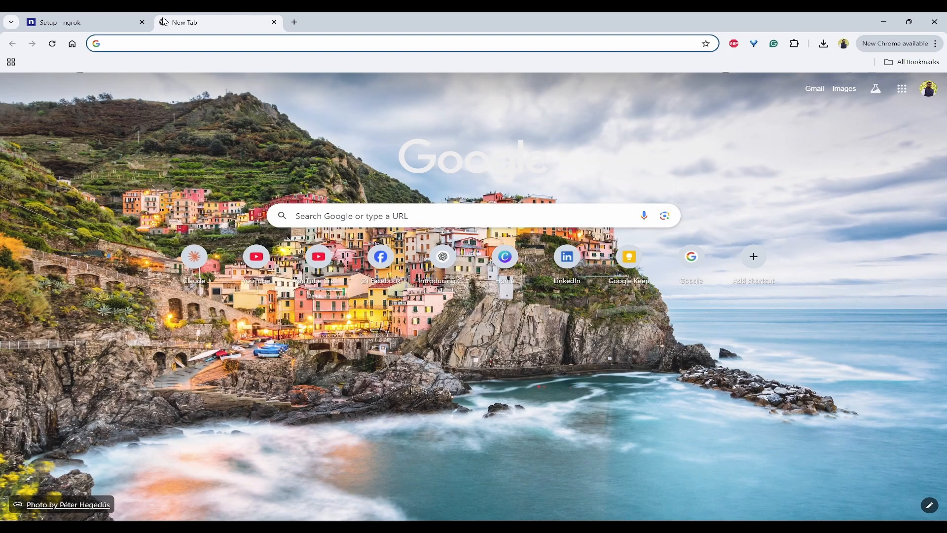
text(loca)
key(Return)
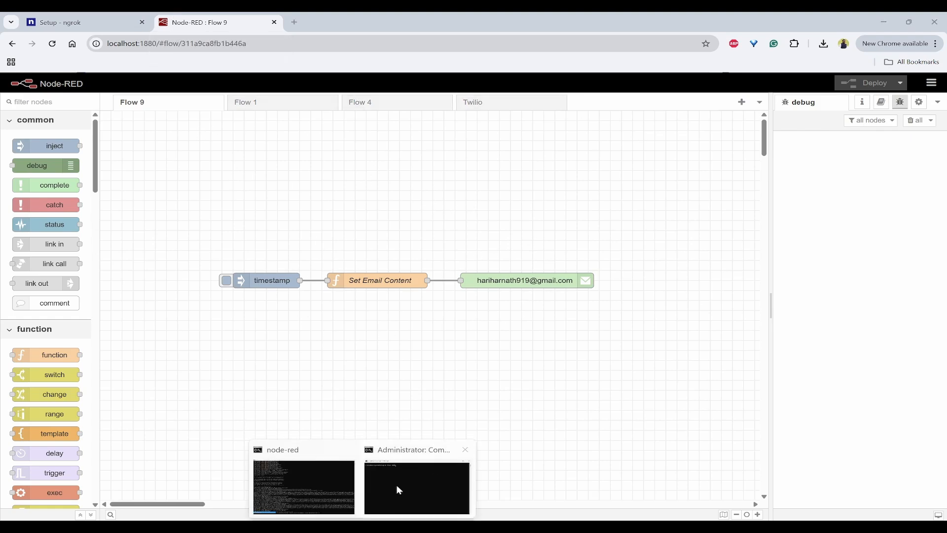
Start the 'ngrok http 1880' tunnel in the admin Command Prompt and copy its Forwarding URL
click(447, 453)
click(406, 233)
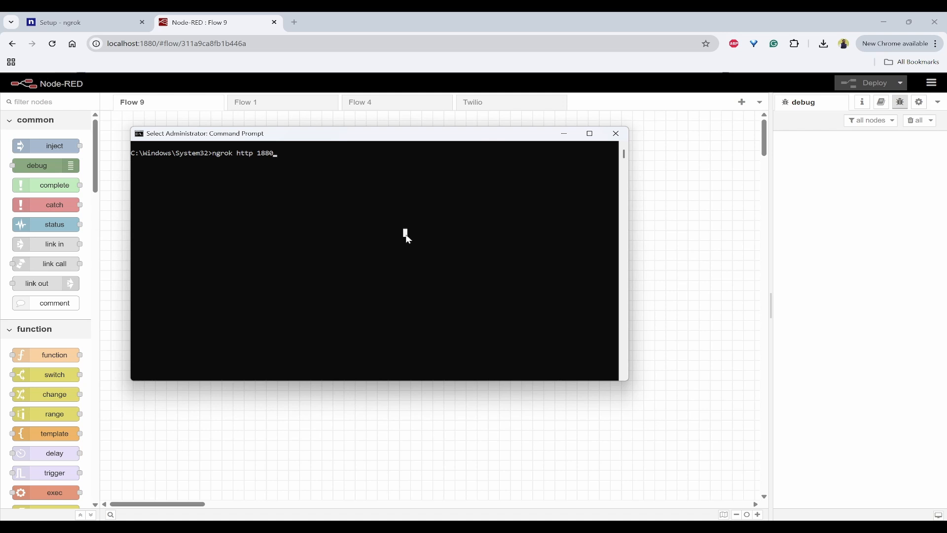
key(Return)
key(Return)
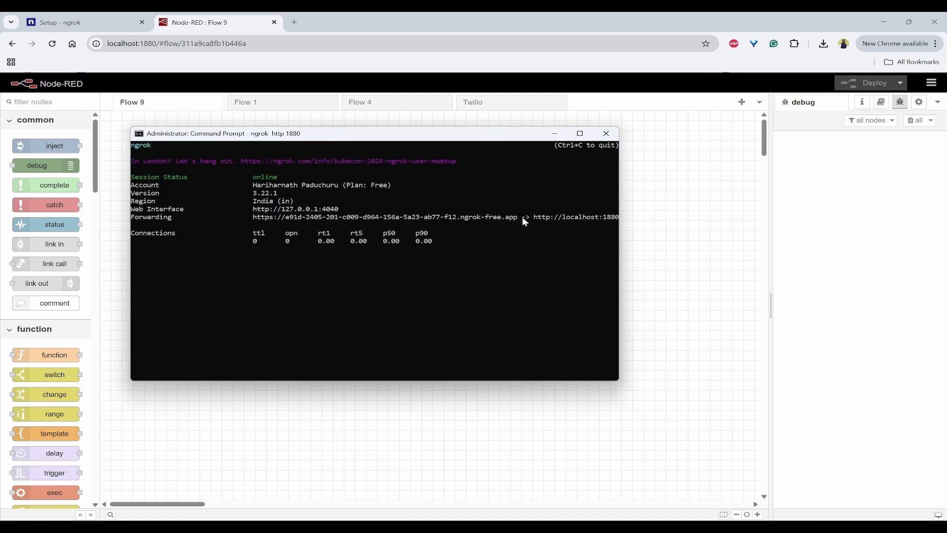
drag(516, 217, 257, 223)
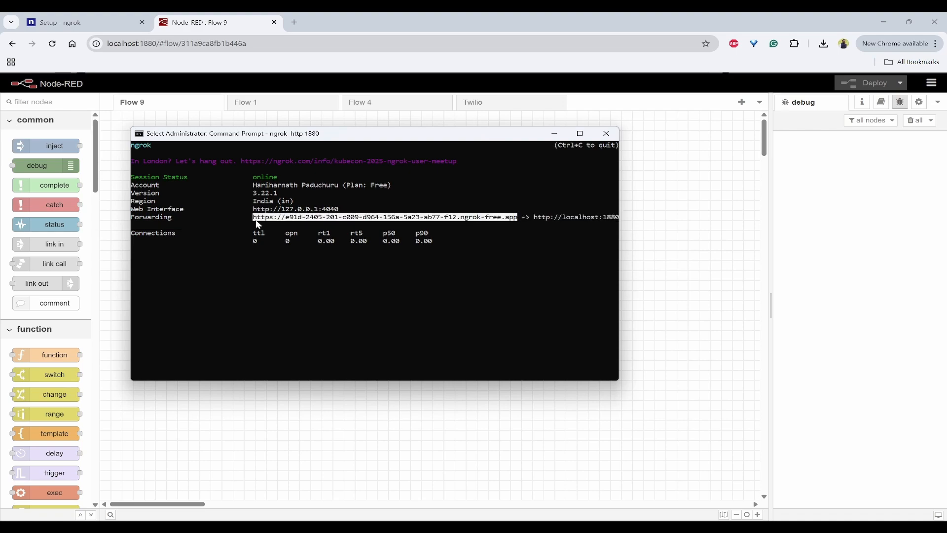
key(ctrl+c)
Load the copied ngrok URL in a new Chrome tab and continue past ngrok's Visit Site warning
click(295, 24)
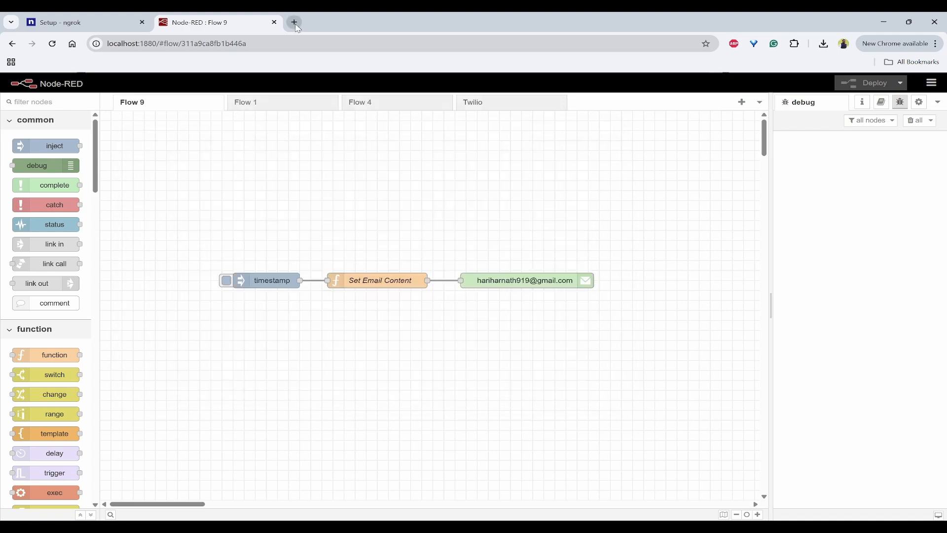
click(294, 23)
click(334, 43)
key(ctrl+v)
key(Return)
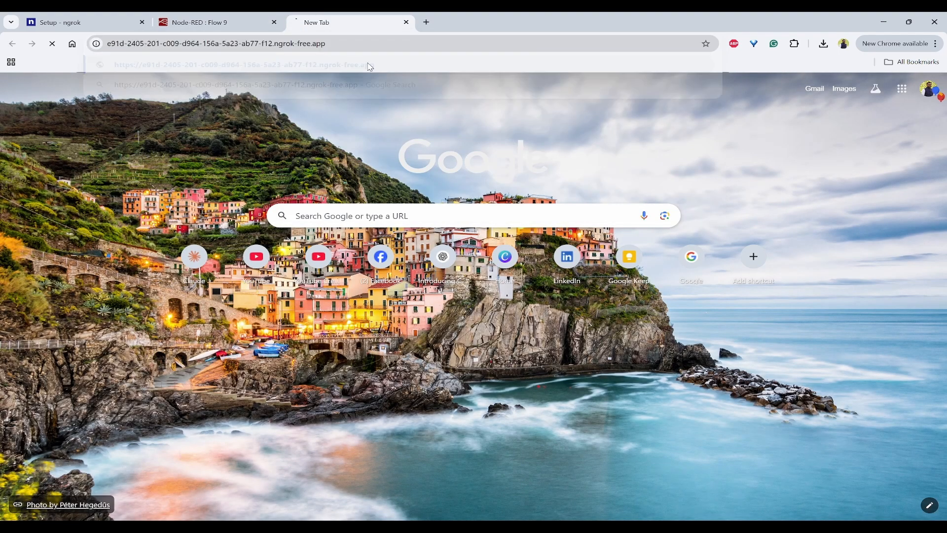
click(241, 249)
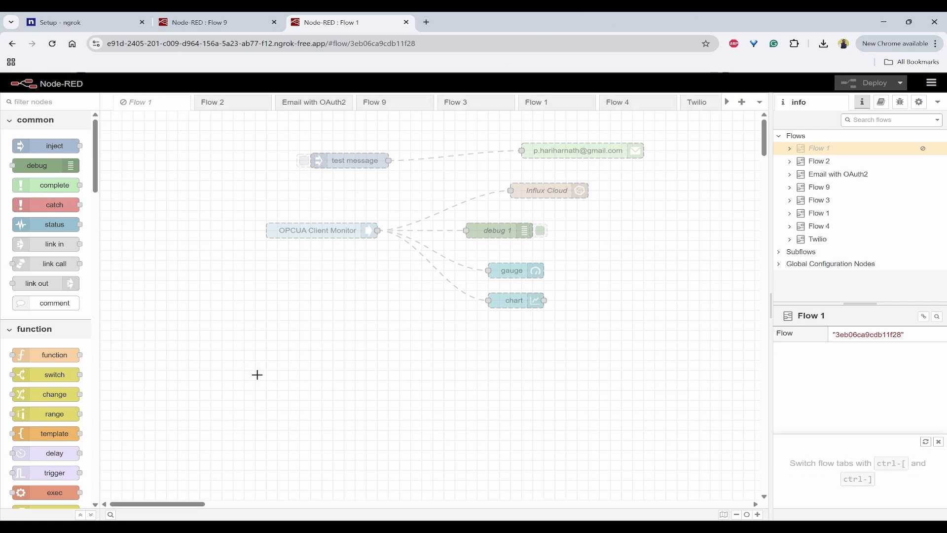
Launch %USERPROFILE%\.node-red\settings.js via Win+R and pick Visual Studio Code to open it
key(super+r)
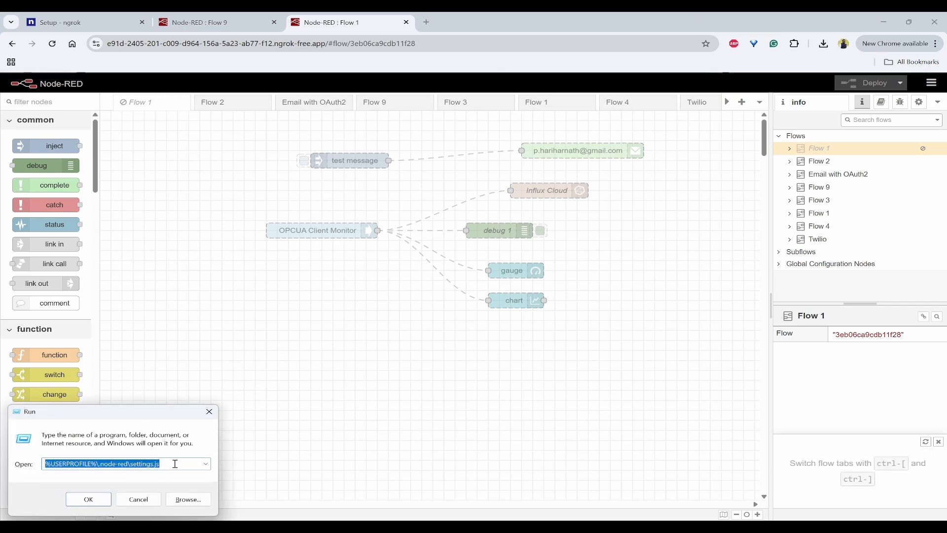
click(175, 463)
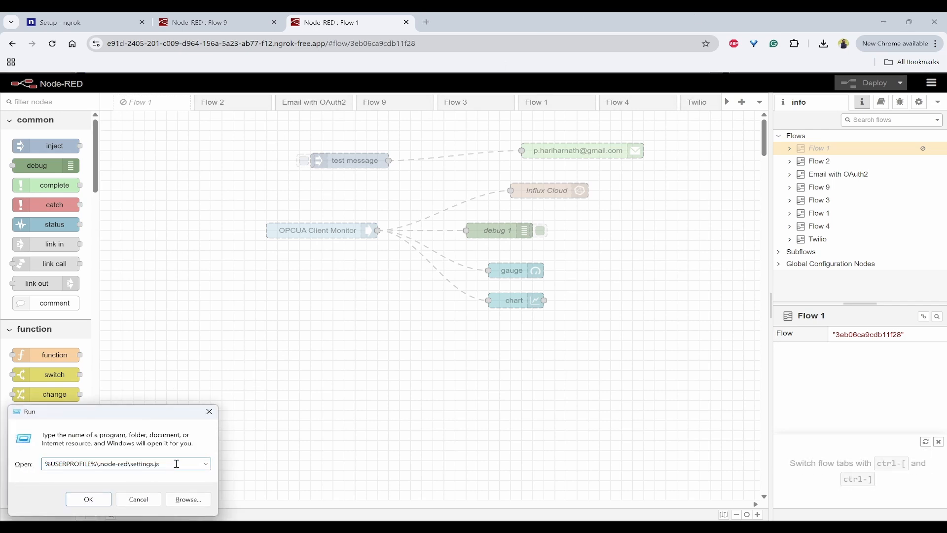
double_click(64, 464)
click(184, 466)
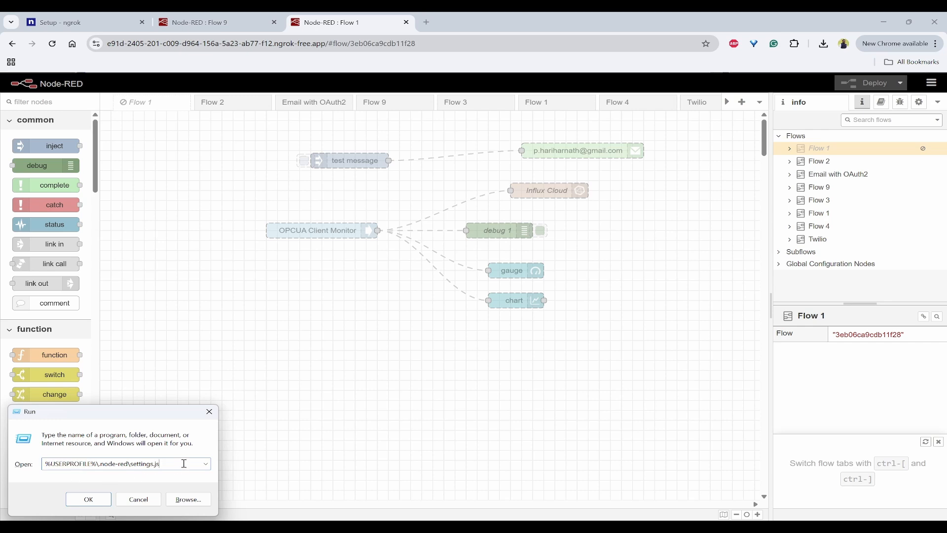
double_click(75, 464)
click(103, 464)
click(88, 499)
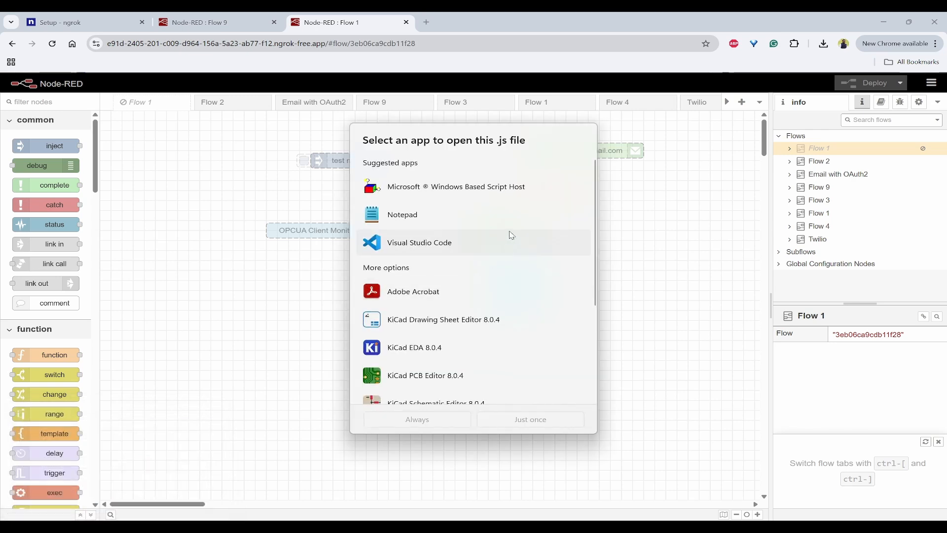
double_click(456, 248)
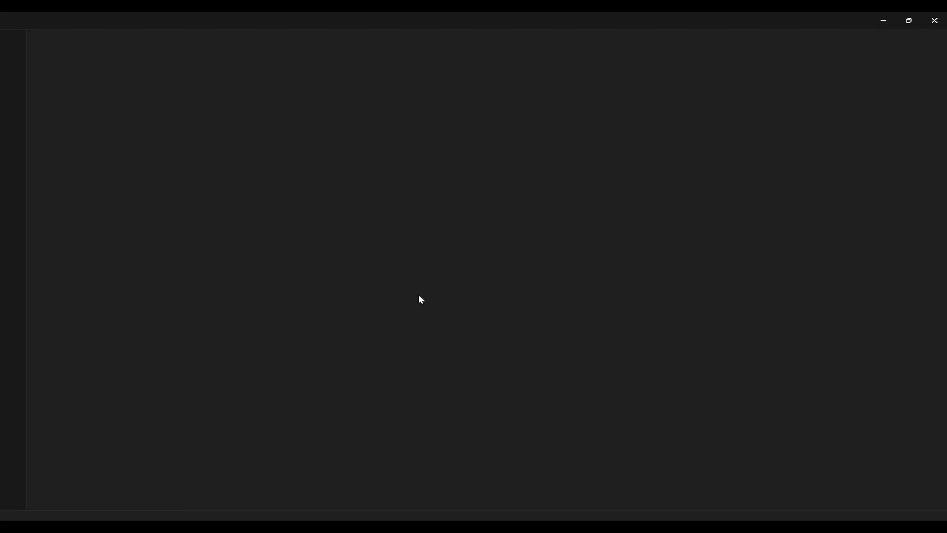
Search settings.js for 'auth' and jump to the adminAuth match
click(353, 226)
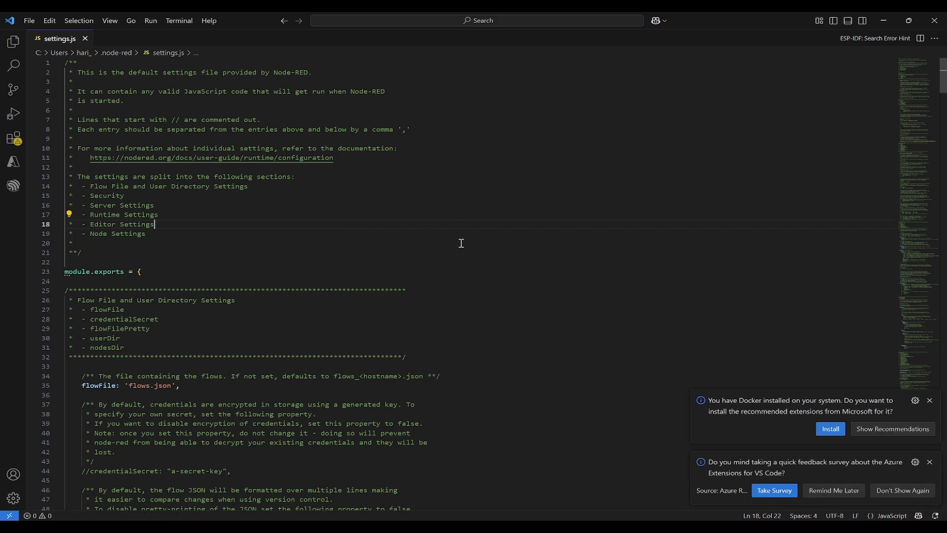
scroll(469, 221, down, 2)
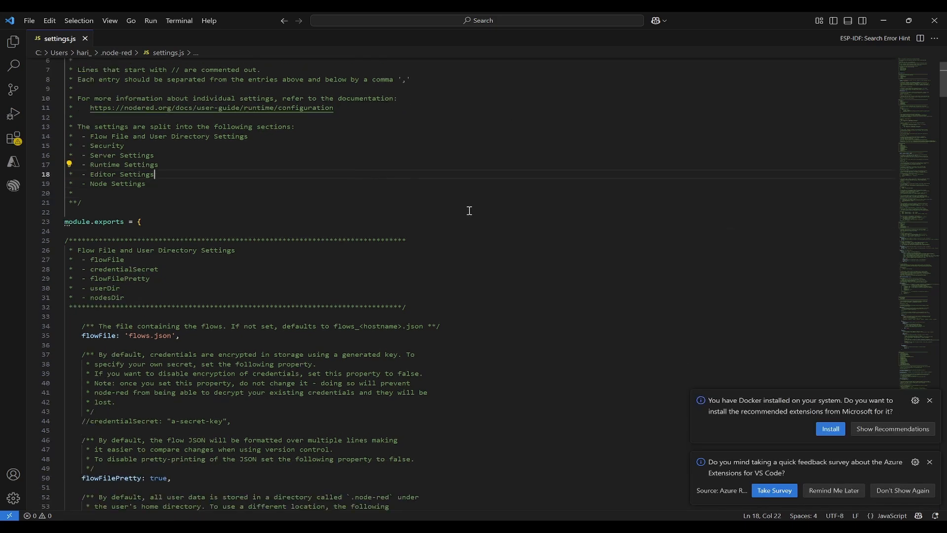
scroll(469, 211, down, 6)
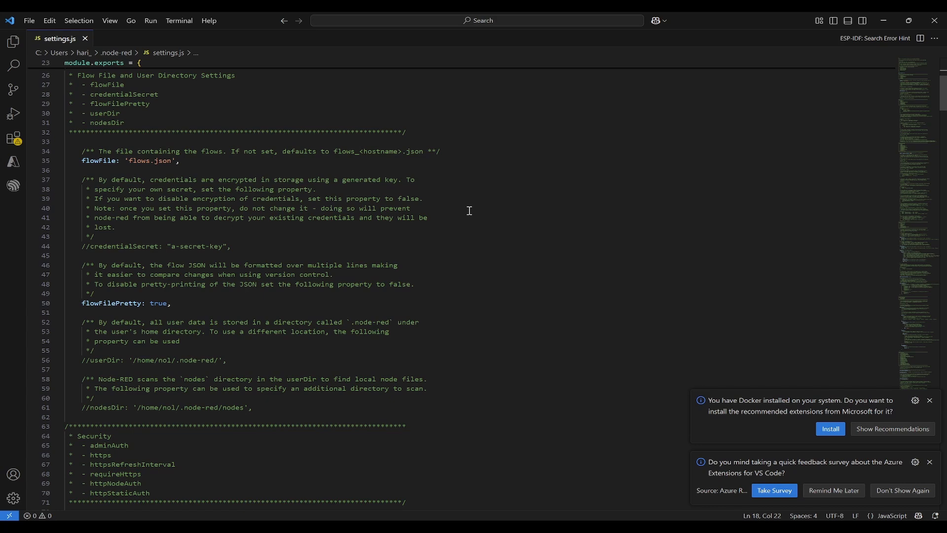
key(ctrl+f)
text(auth)
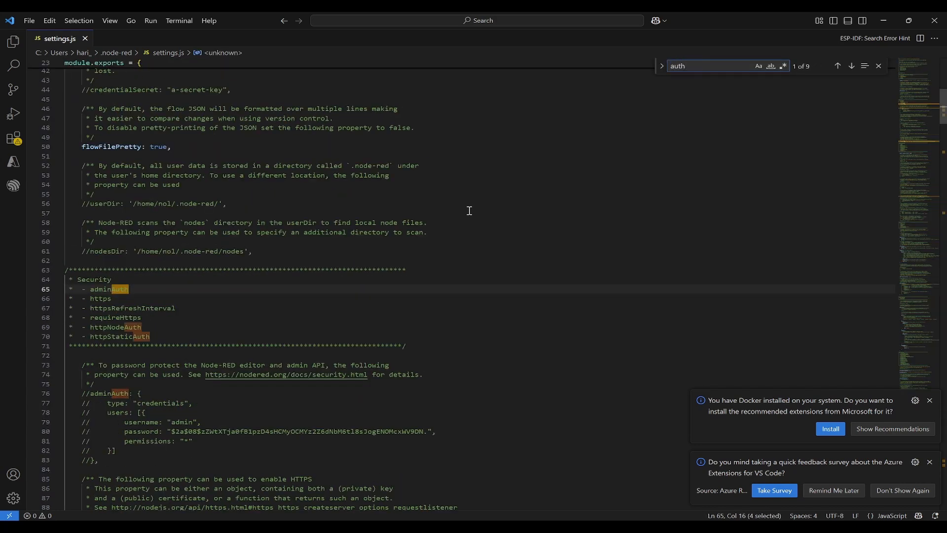
key(Return)
key(Return)
key(Return)
Select the commented-out adminAuth block on lines 76–83
scroll(469, 211, down, 3)
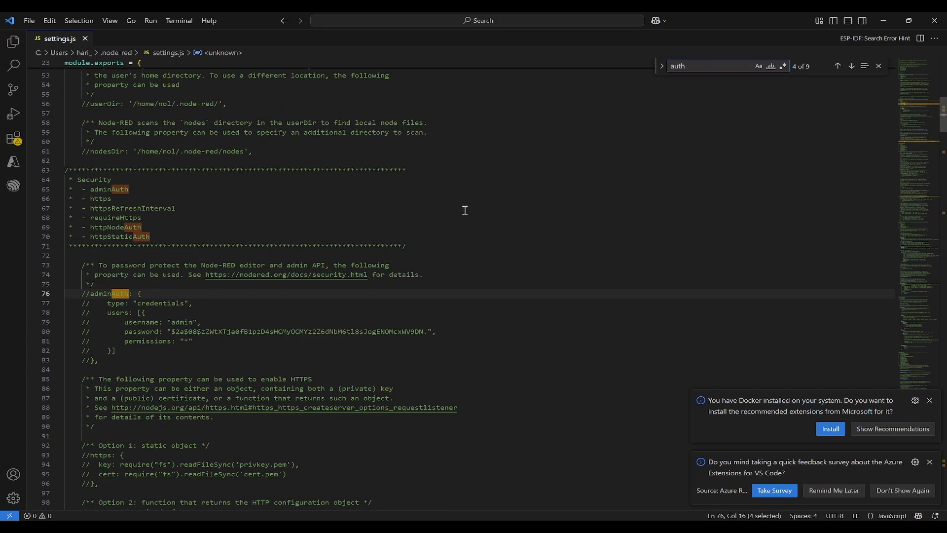
click(108, 294)
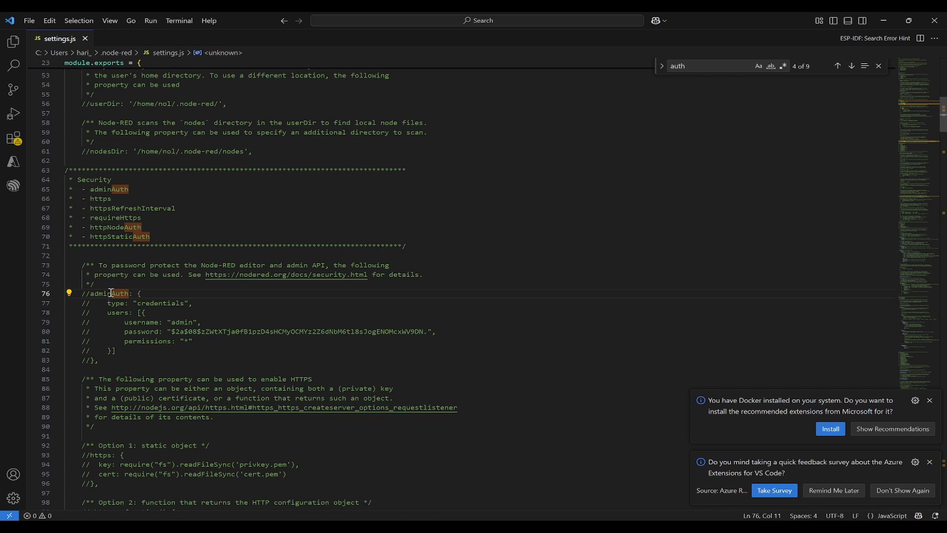
click(107, 363)
drag(117, 358, 11, 296)
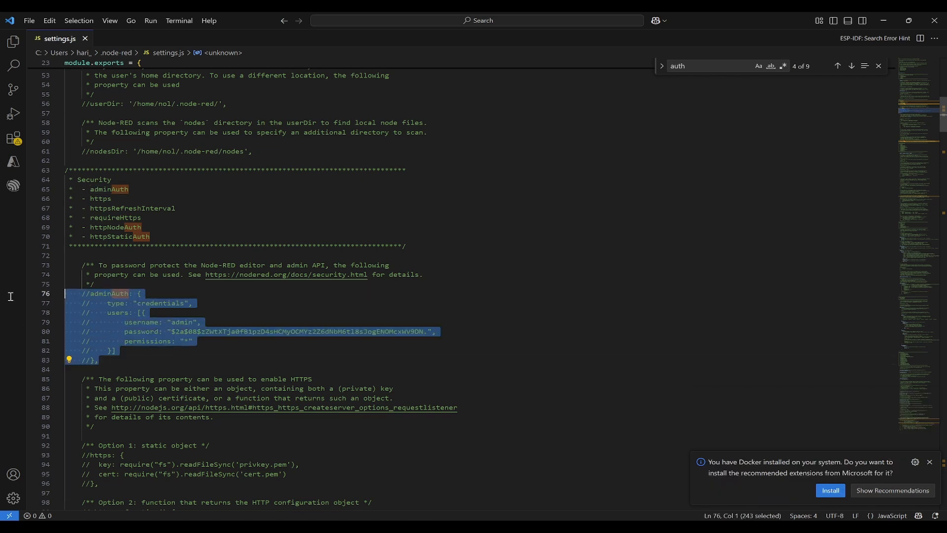
click(334, 348)
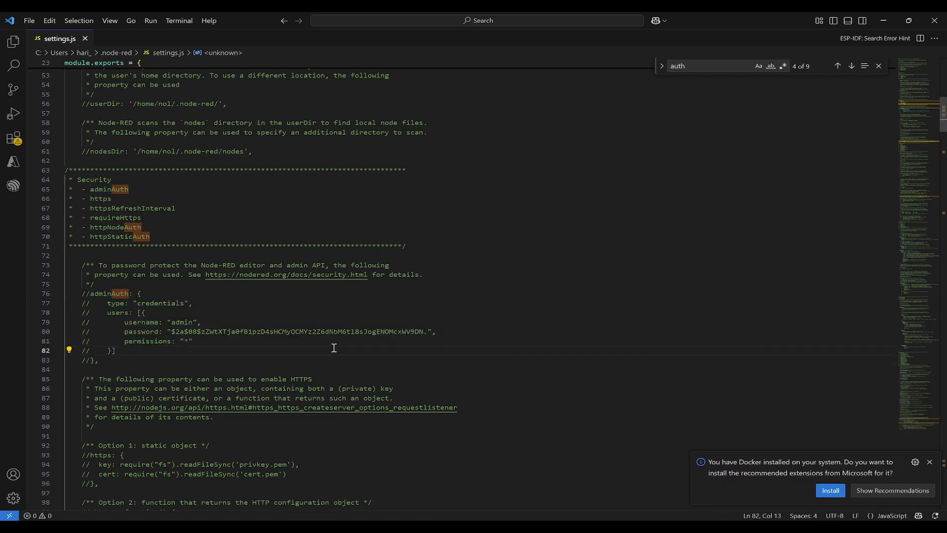
Inspect the block's username line and sample password hash
click(149, 323)
triple_click(182, 322)
click(154, 329)
double_click(274, 331)
click(445, 357)
double_click(228, 331)
click(273, 358)
Open a new cmd window and run 'node-red admin hash-pw' with the new password
key(super+r)
text(cmd)
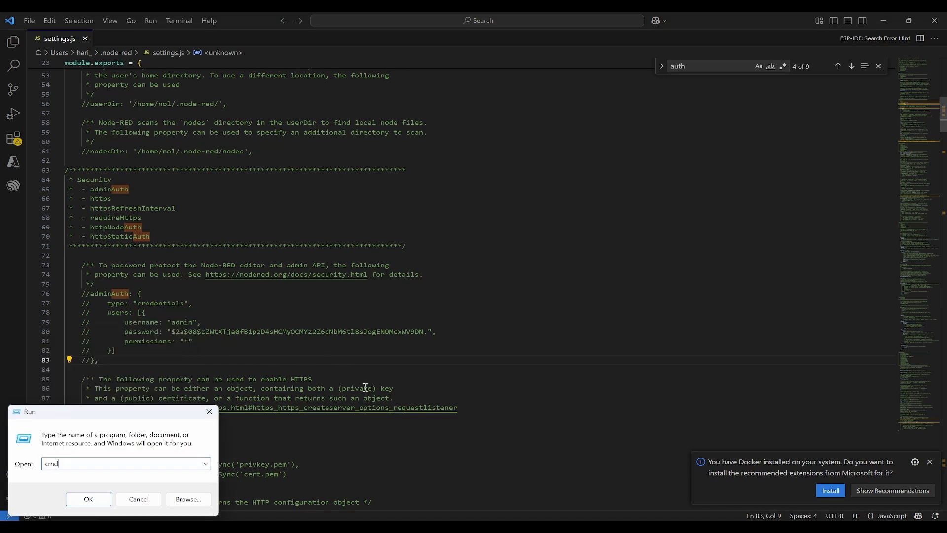
key(Return)
drag(326, 88, 436, 146)
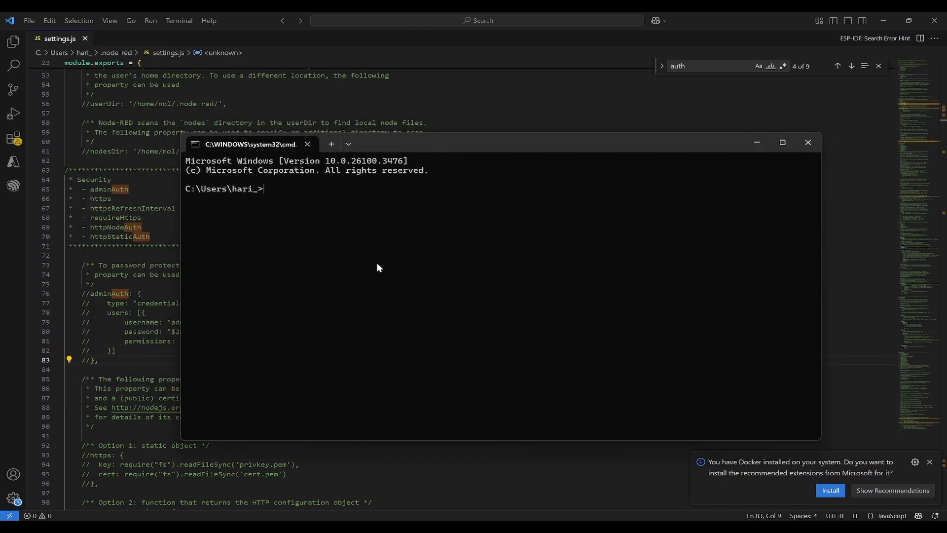
text(node-red admin hash-pw)
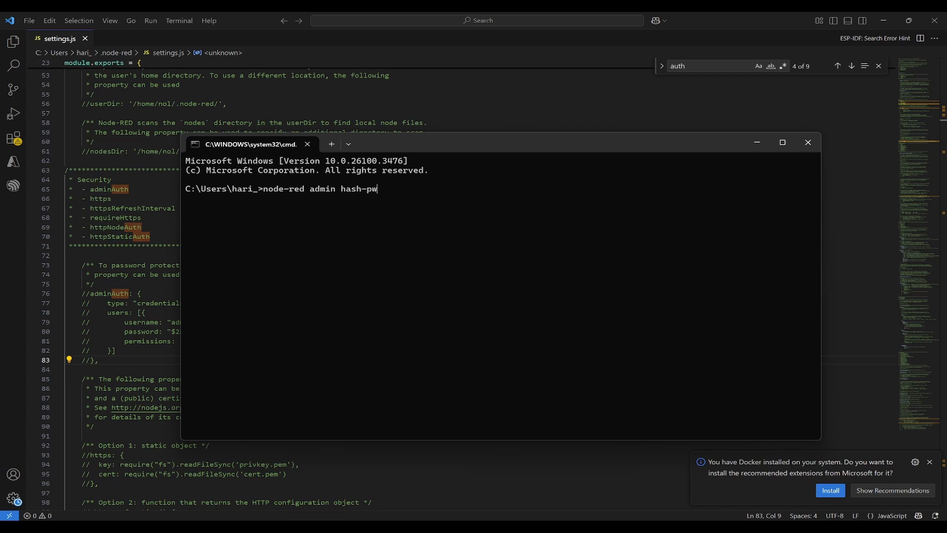
key(Return)
key(Return)
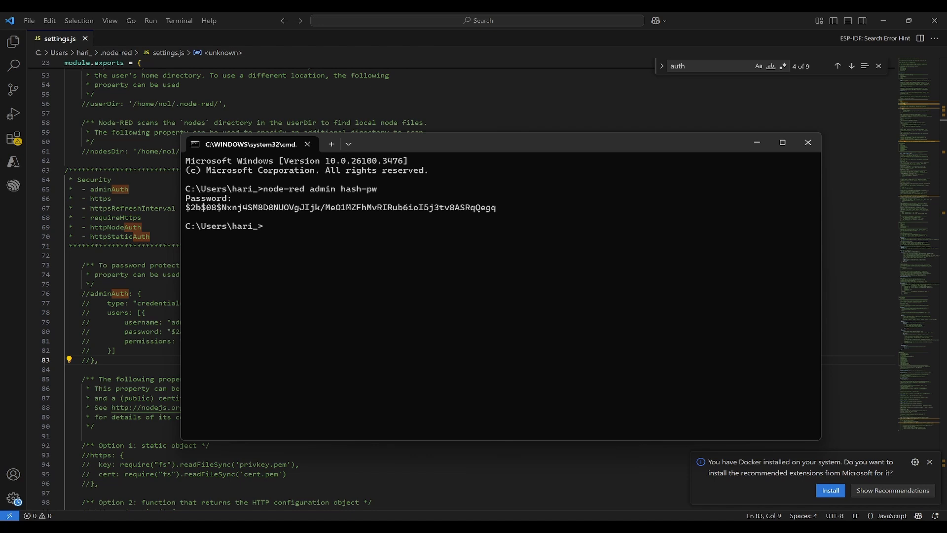
Select the full generated bcrypt hash and copy it
drag(497, 207, 223, 200)
click(478, 214)
drag(496, 207, 172, 205)
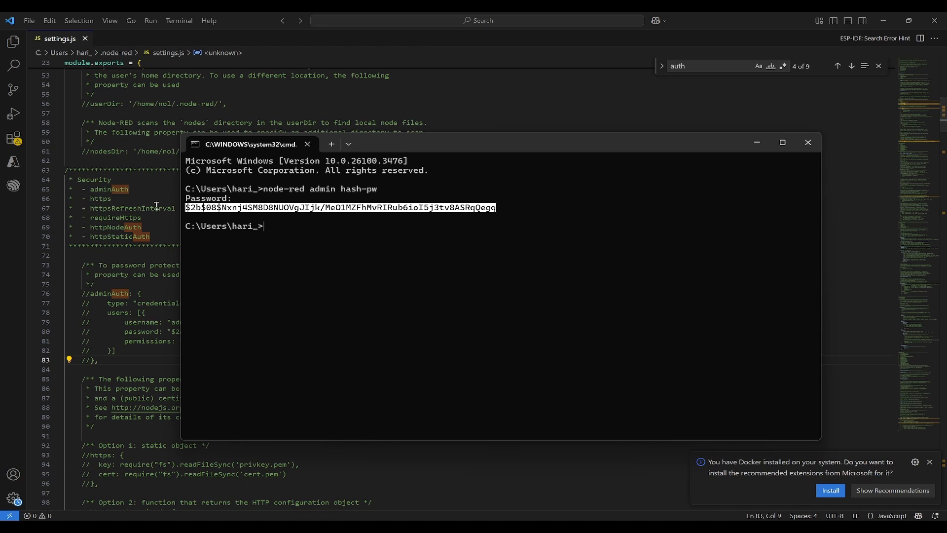
key(ctrl+c)
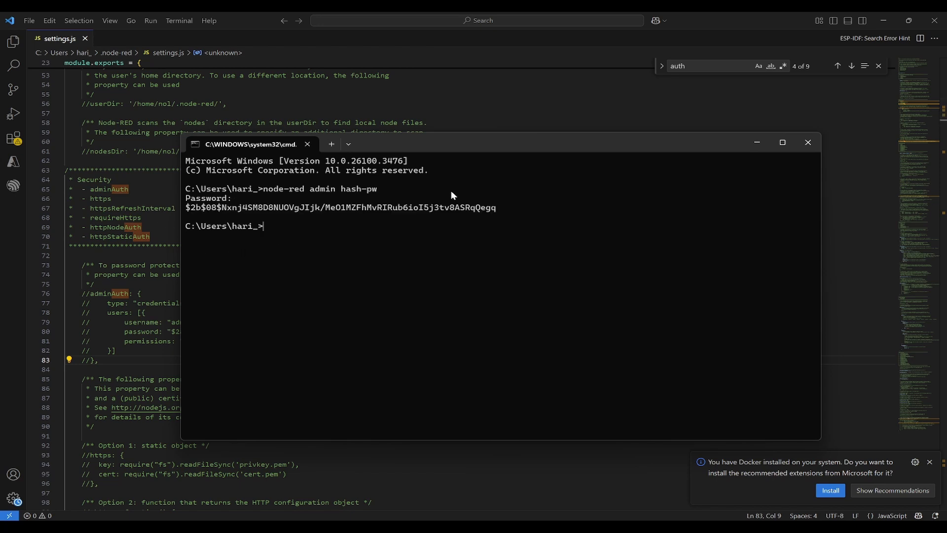
Replace the old password hash on line 80 with the newly generated hash
click(127, 297)
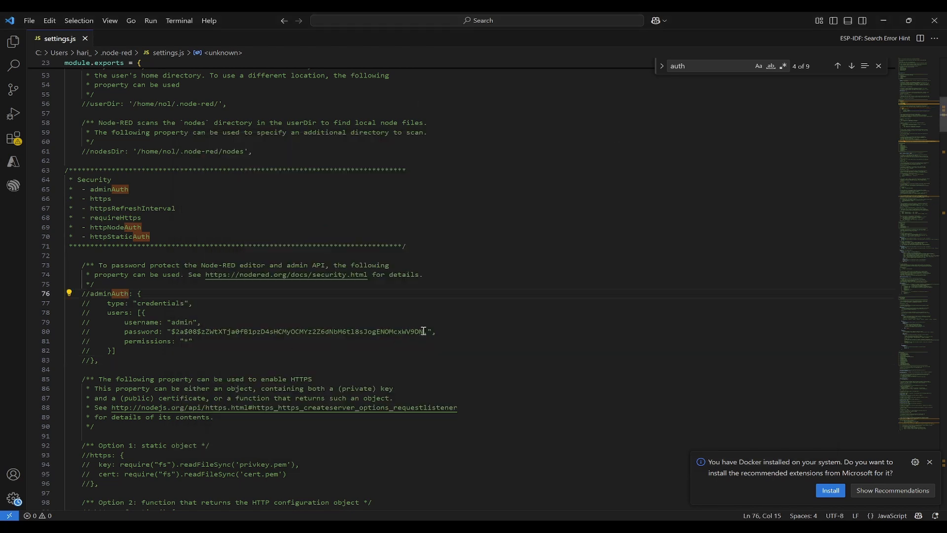
drag(428, 332, 175, 332)
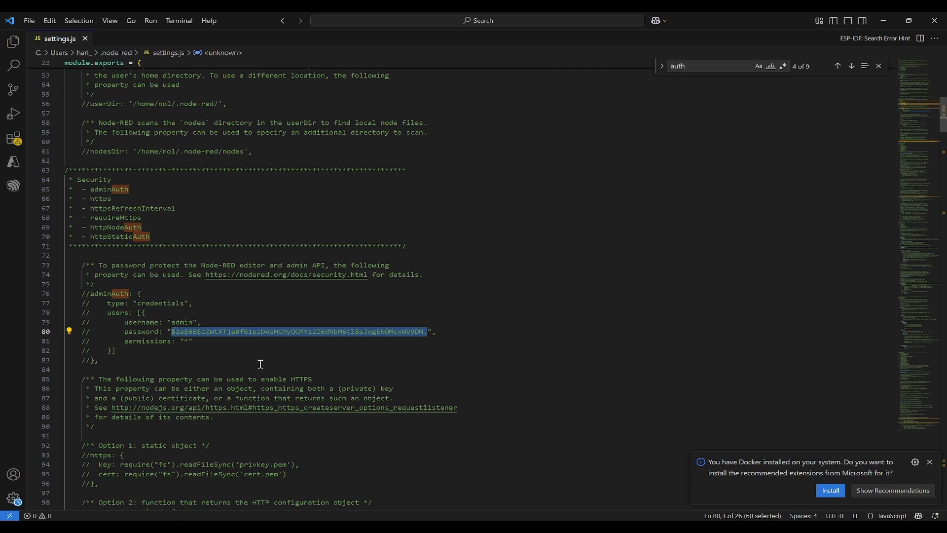
key(ctrl+v)
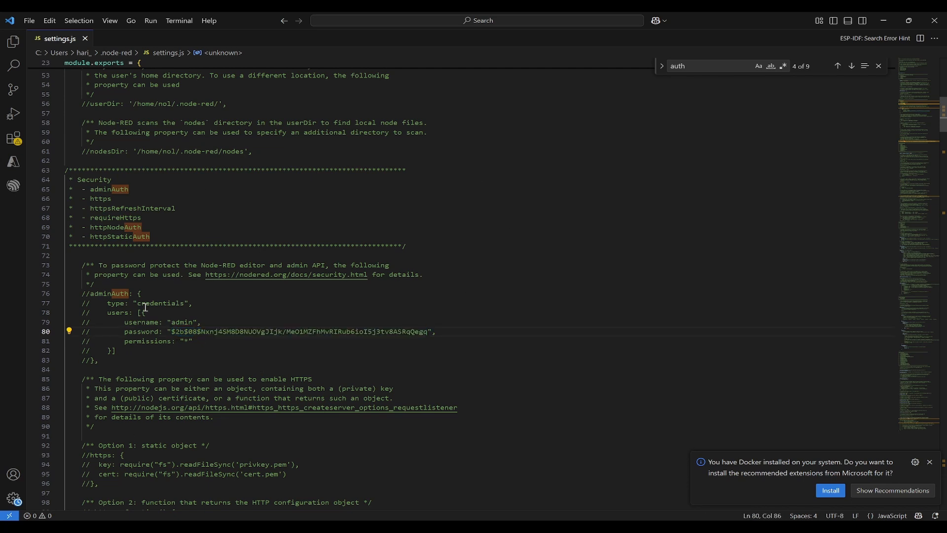
click(120, 340)
Uncomment adminAuth lines 76–83 with Ctrl+/, review the block, and minimise VS Code
drag(105, 366, 14, 299)
key(ctrl+slash)
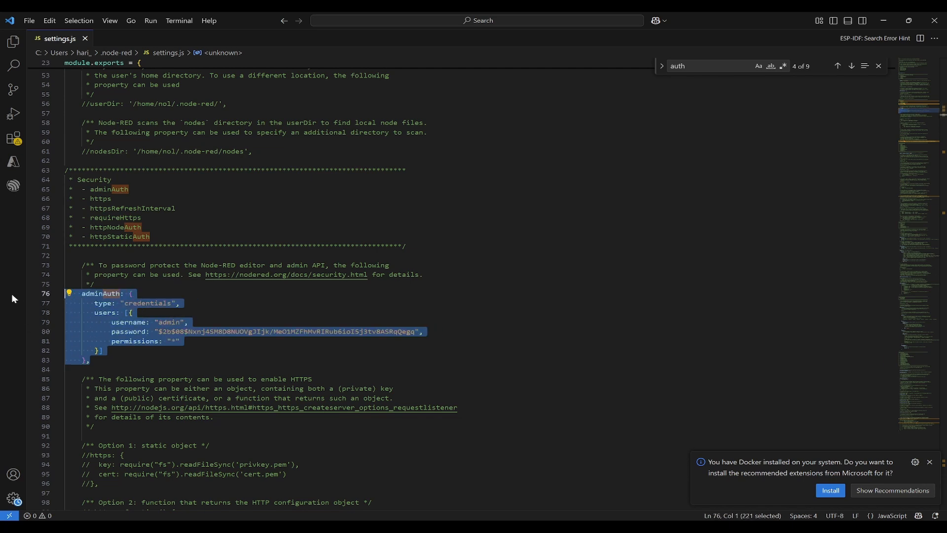
click(195, 356)
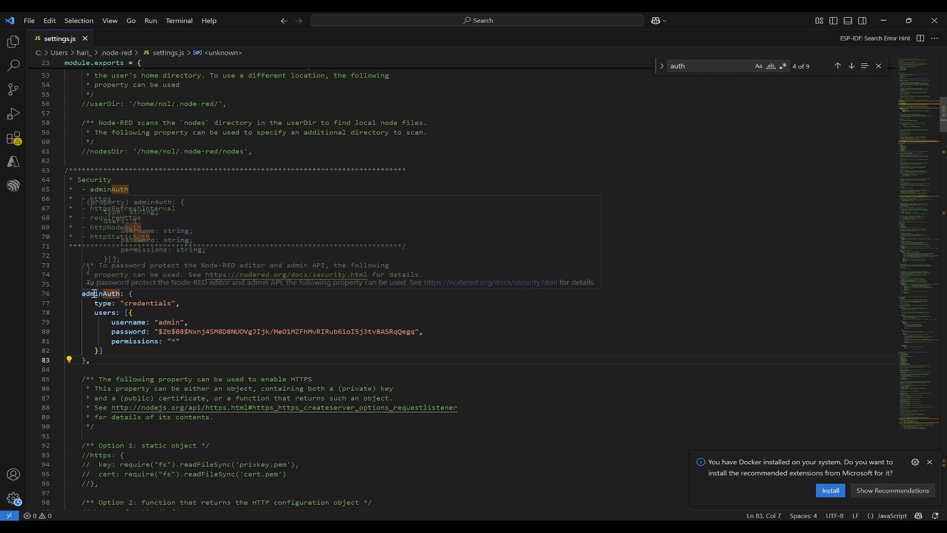
click(239, 310)
drag(141, 358, 63, 303)
click(267, 300)
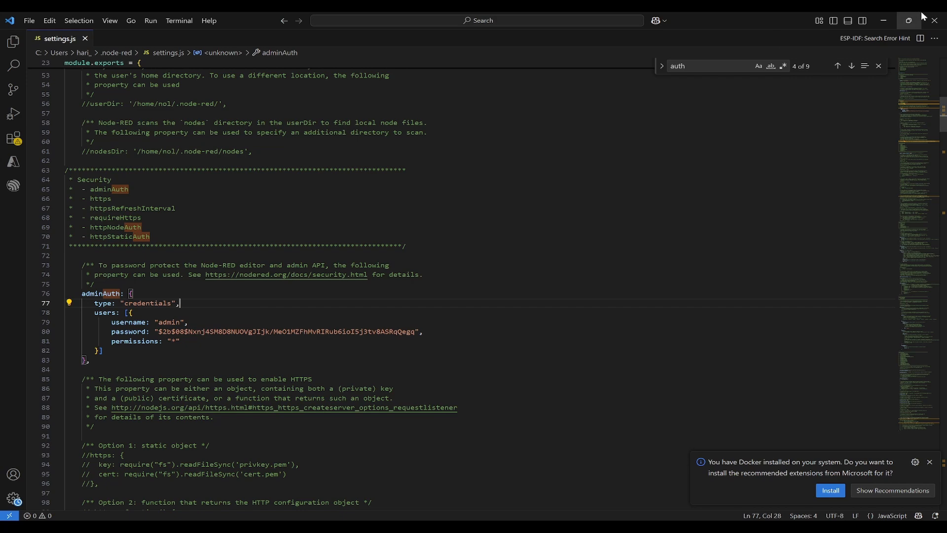
click(883, 22)
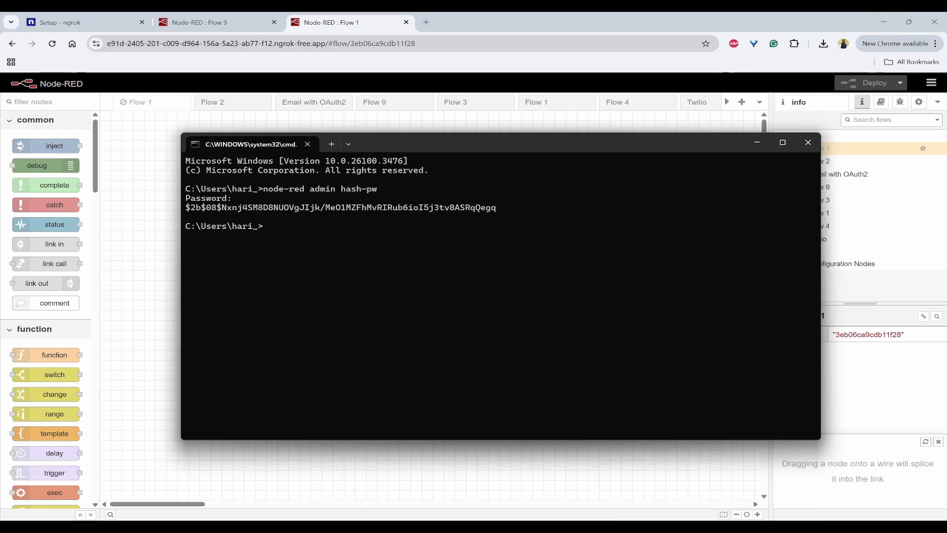
Stop Node-RED with Ctrl+C, rerun the node-red command, and minimise its console
mouse_move(383, 513)
click(302, 457)
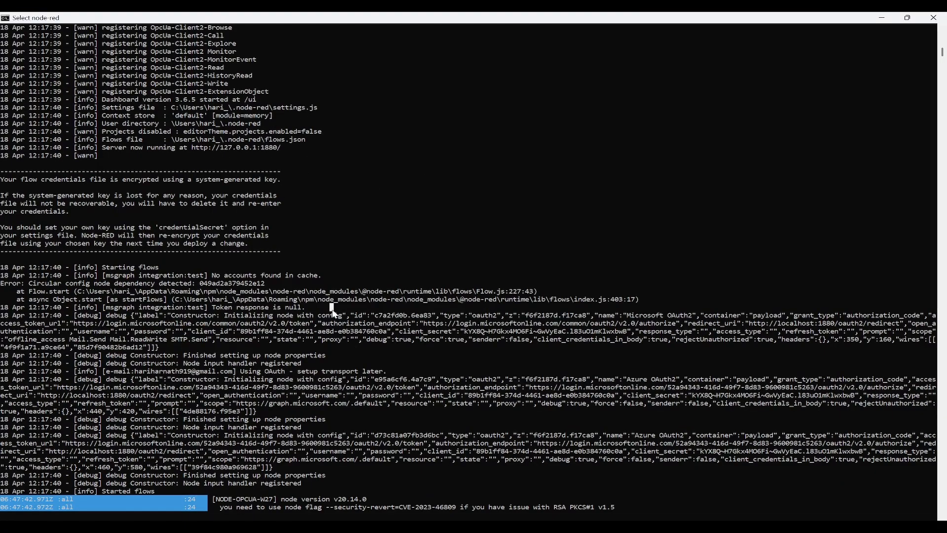
key(ctrl+c)
key(ctrl+c)
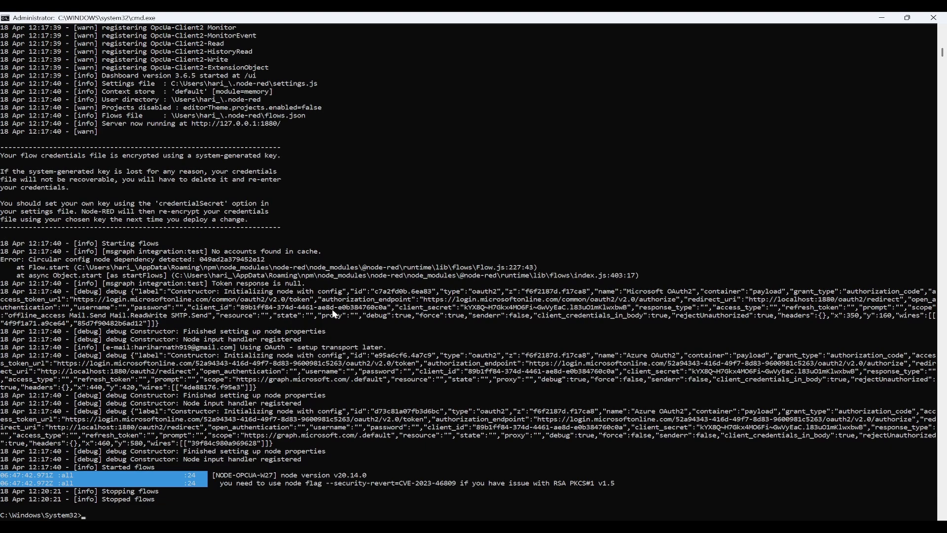
key(Up)
key(Up)
key(Down)
key(Return)
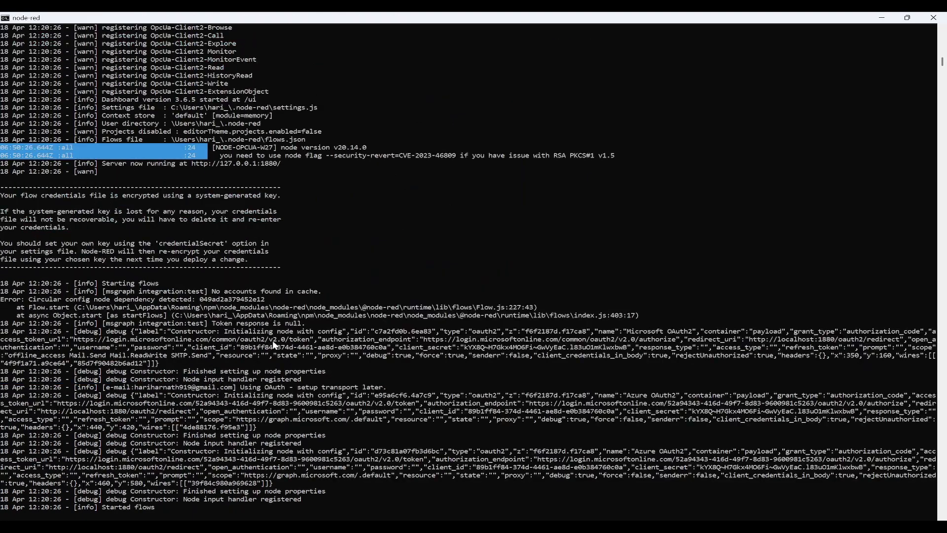
click(882, 18)
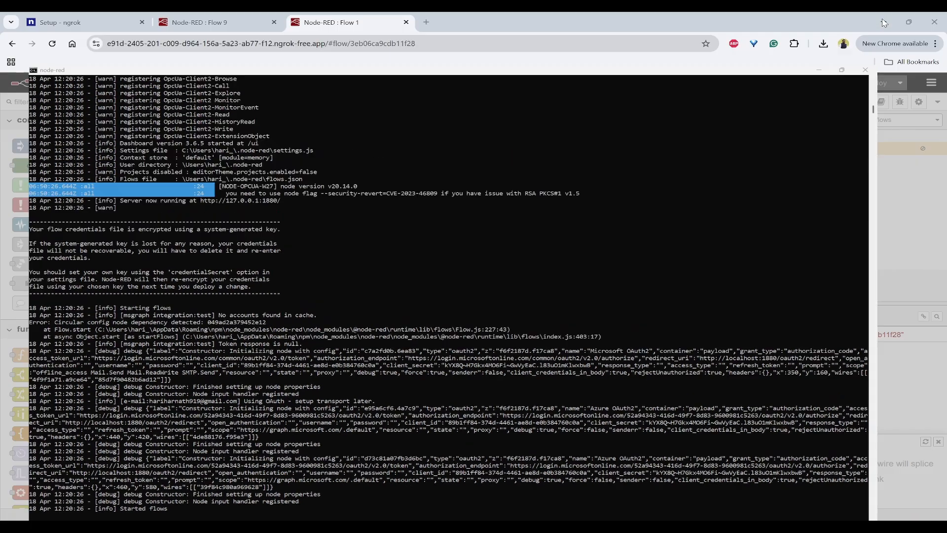
Sign in to the localhost:1880 editor as admin to reach Flow 9, then switch to the ngrok tab
click(210, 23)
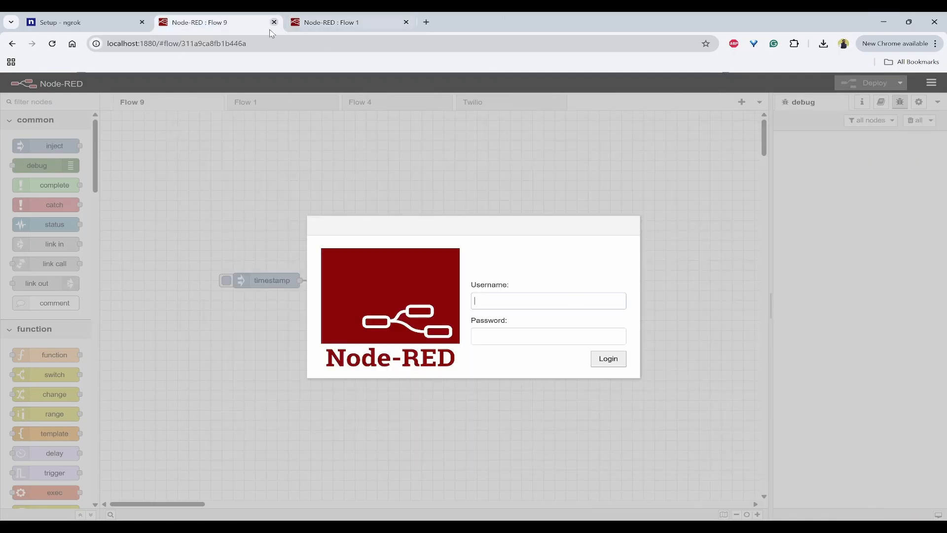
click(513, 301)
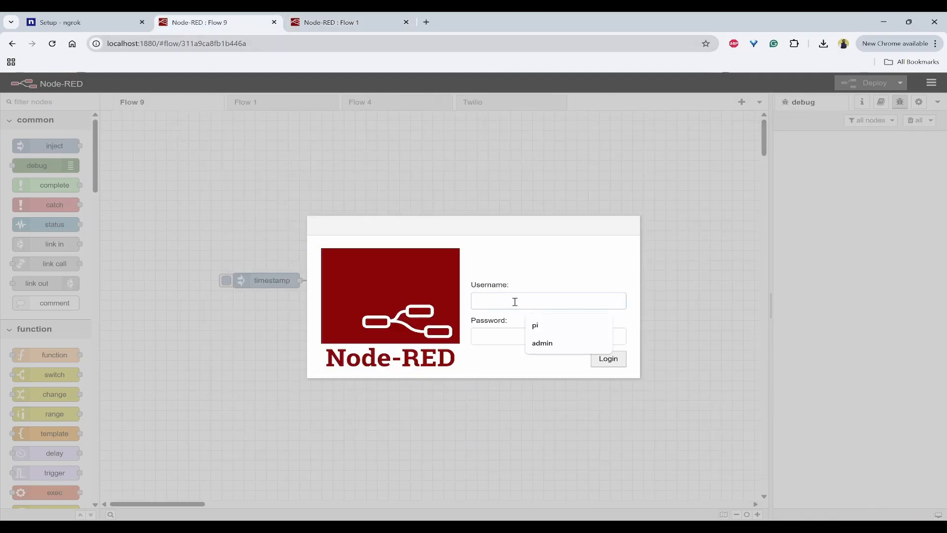
click(510, 278)
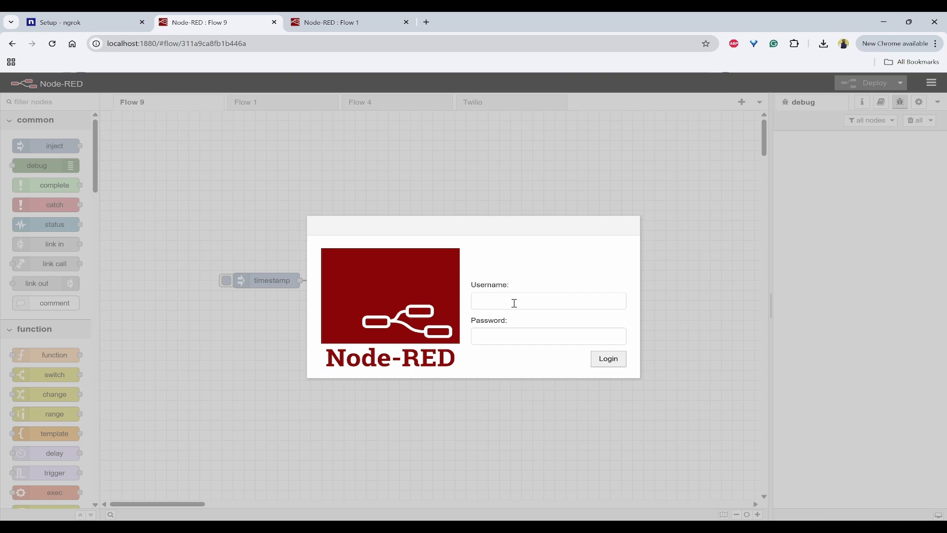
click(513, 302)
text(admin)
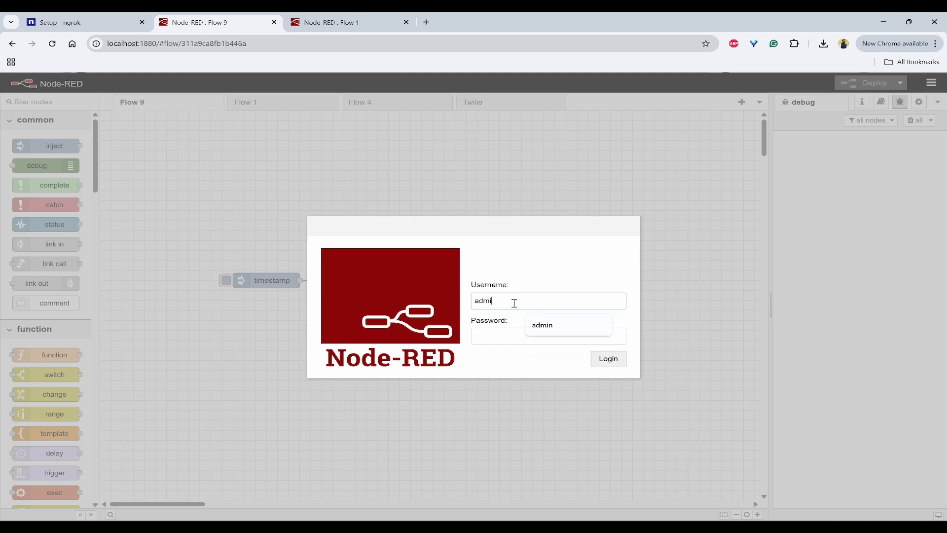
key(Tab)
text(•••)
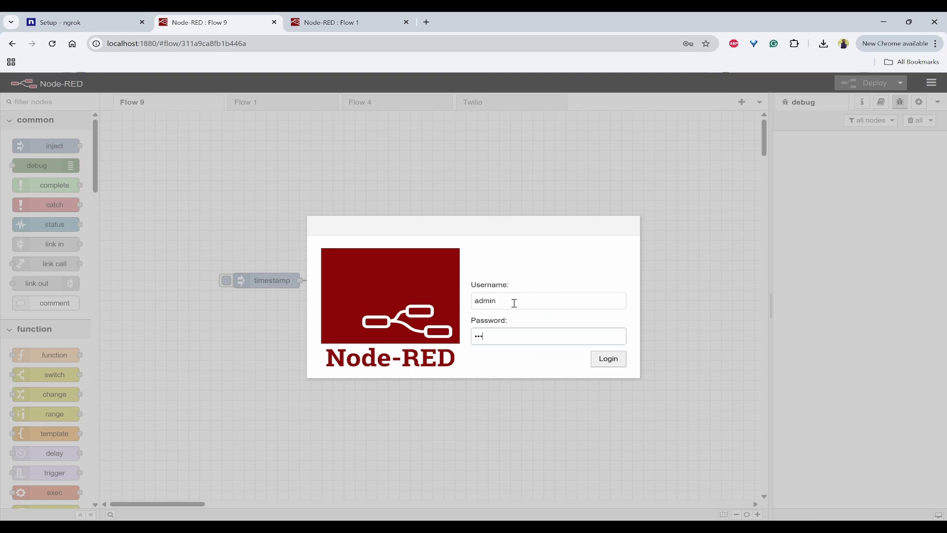
text(•••••)
key(Return)
click(54, 45)
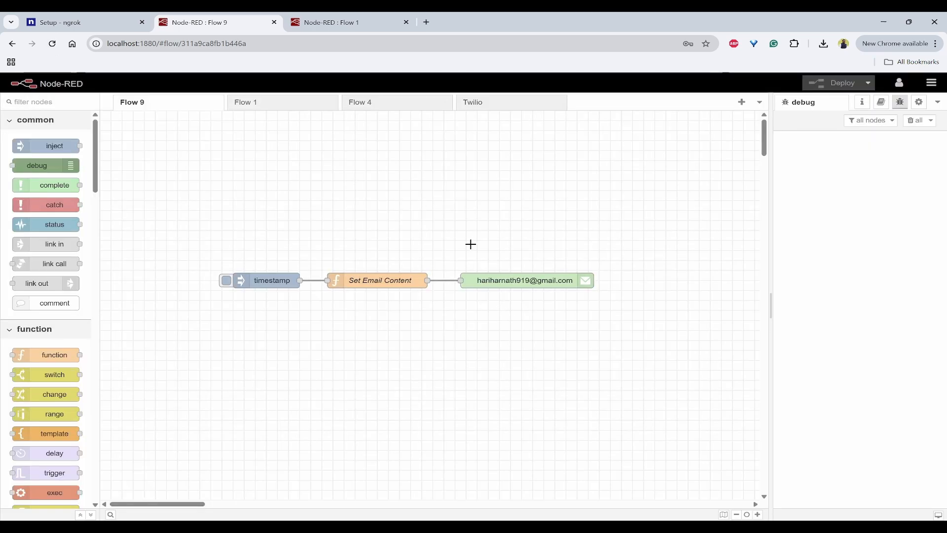
click(365, 22)
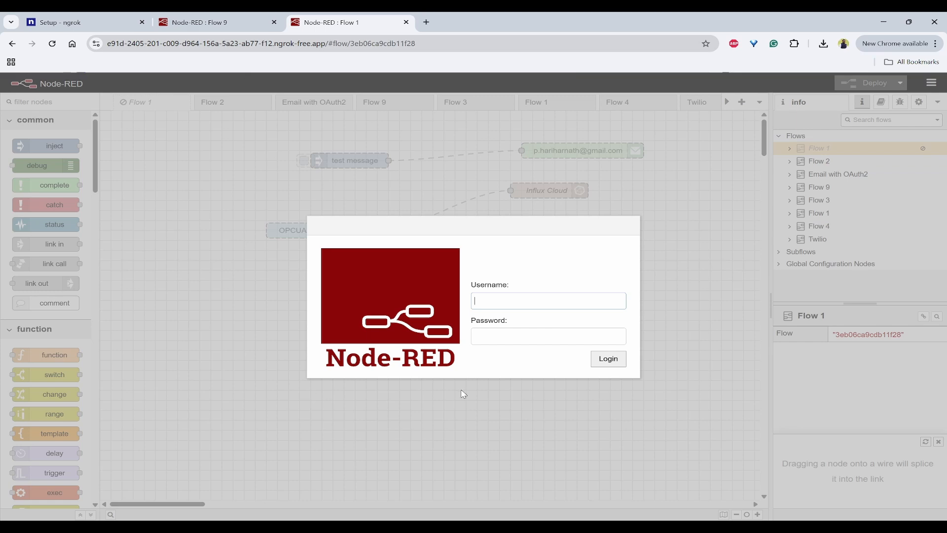
Sign in as admin on the ngrok login page to reach Flow 1, then open the user menu
click(512, 299)
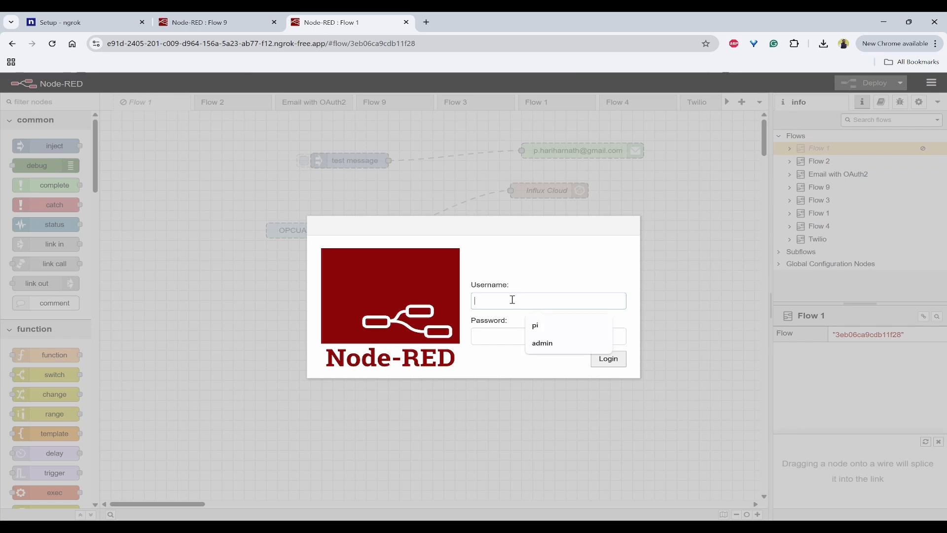
click(544, 347)
click(496, 338)
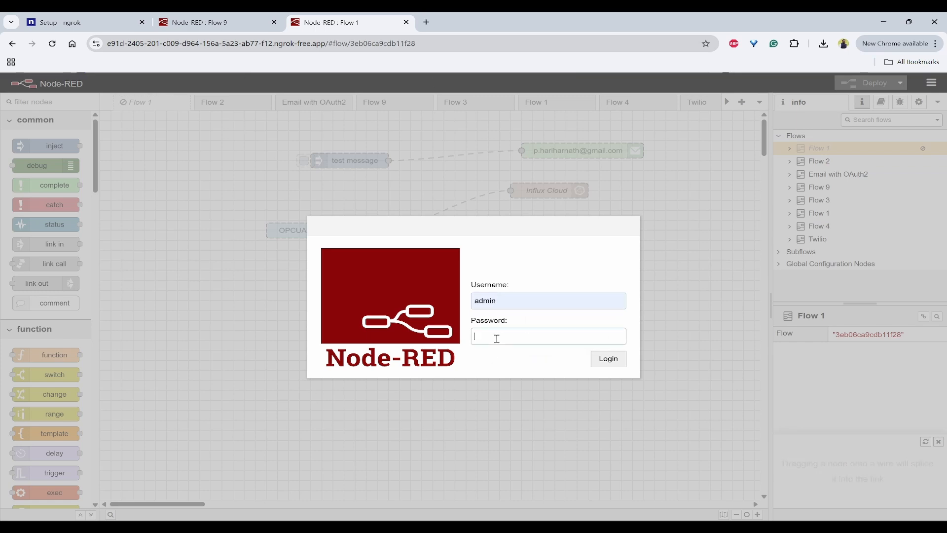
text(*********)
key(Return)
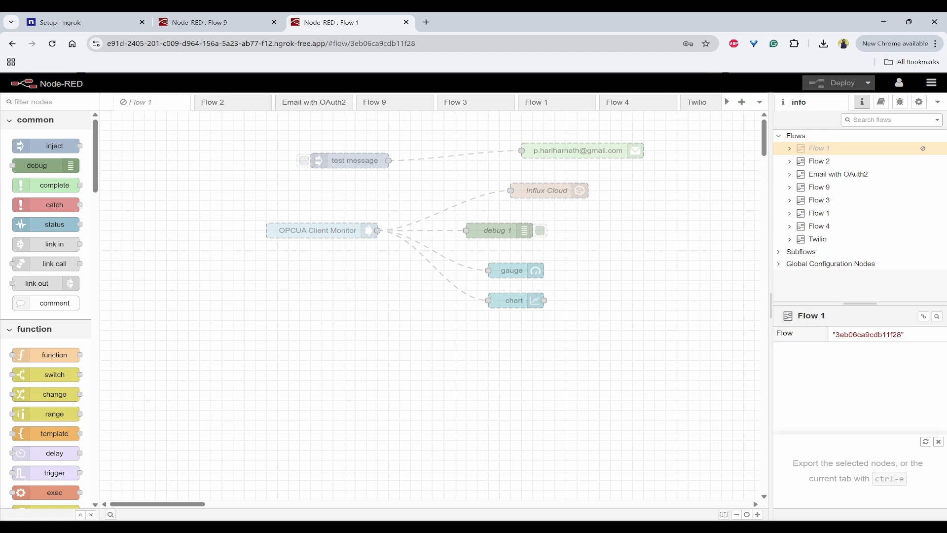
click(898, 82)
Log out, then sign back in as admin using the autofilled username and the password
click(819, 114)
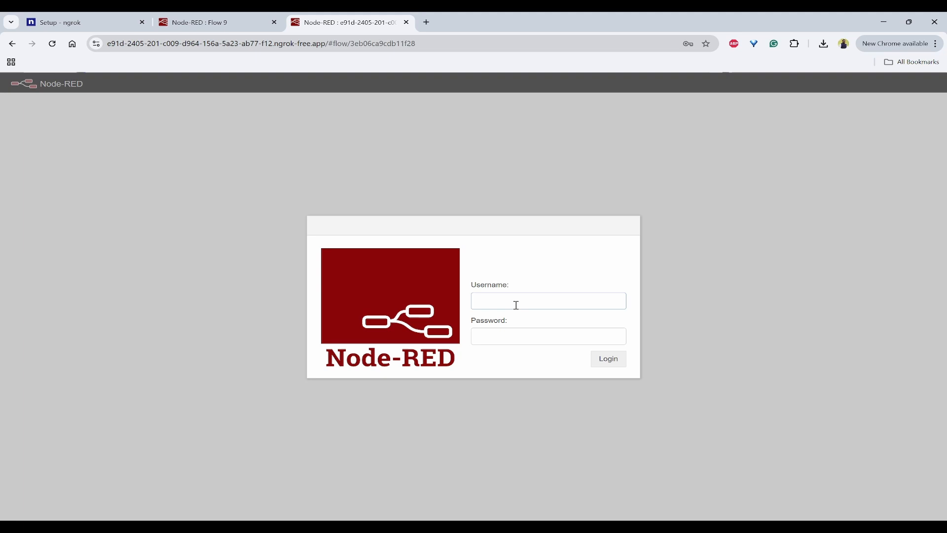
click(520, 307)
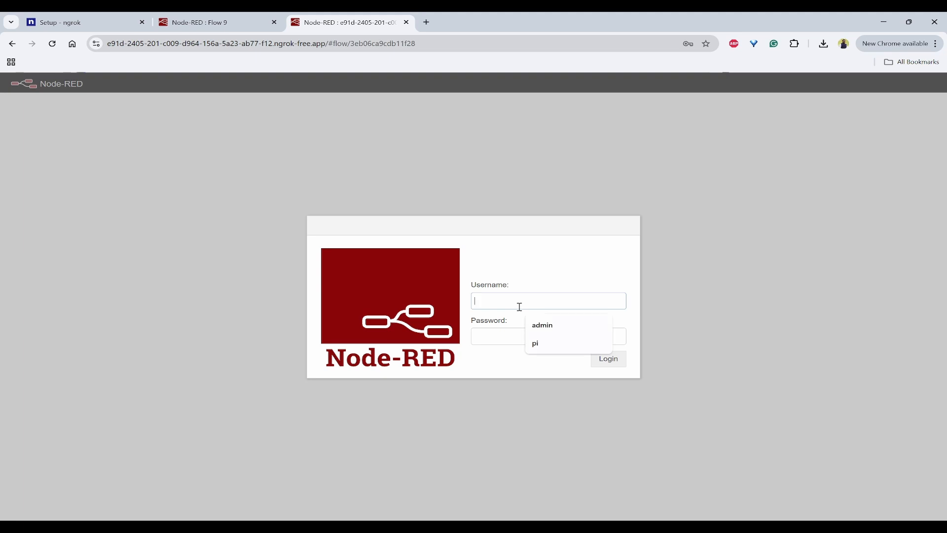
click(564, 325)
click(505, 335)
text(••)
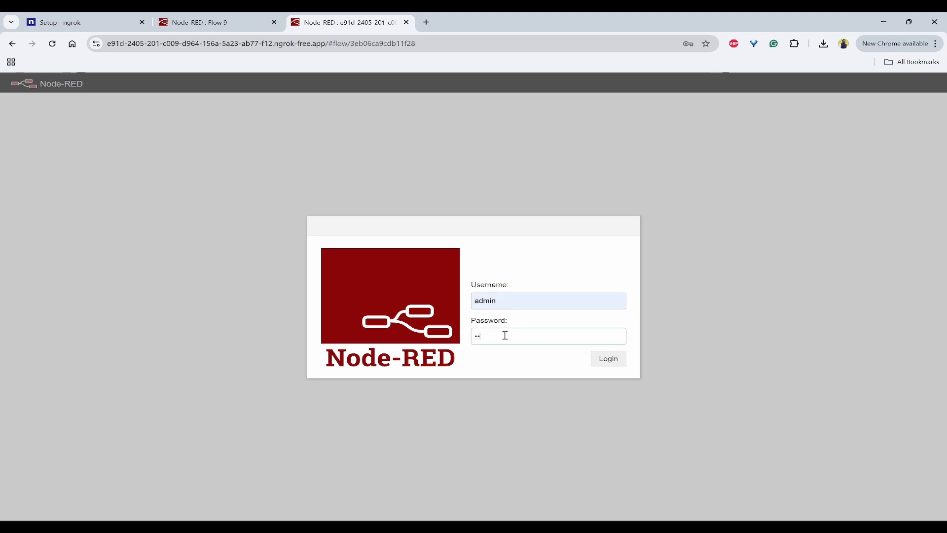
text(••••••••)
key(Return)
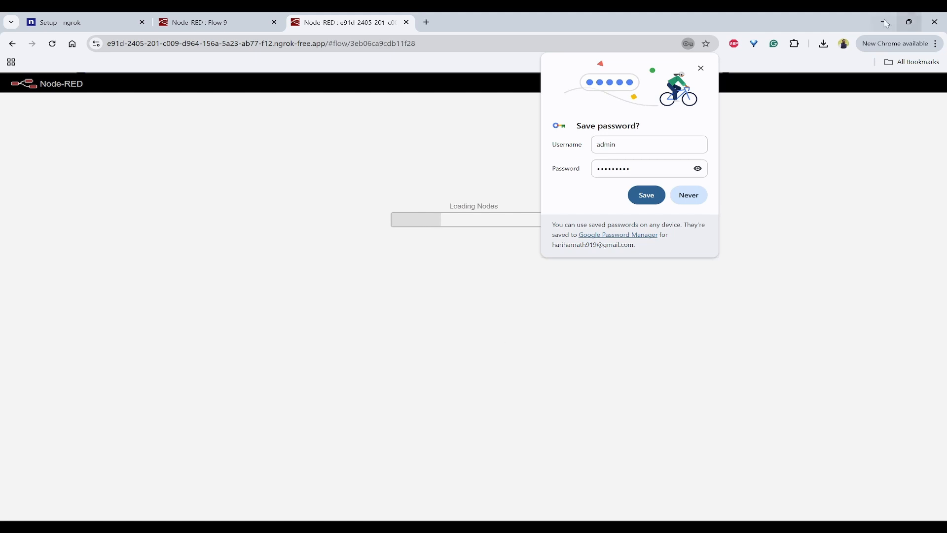